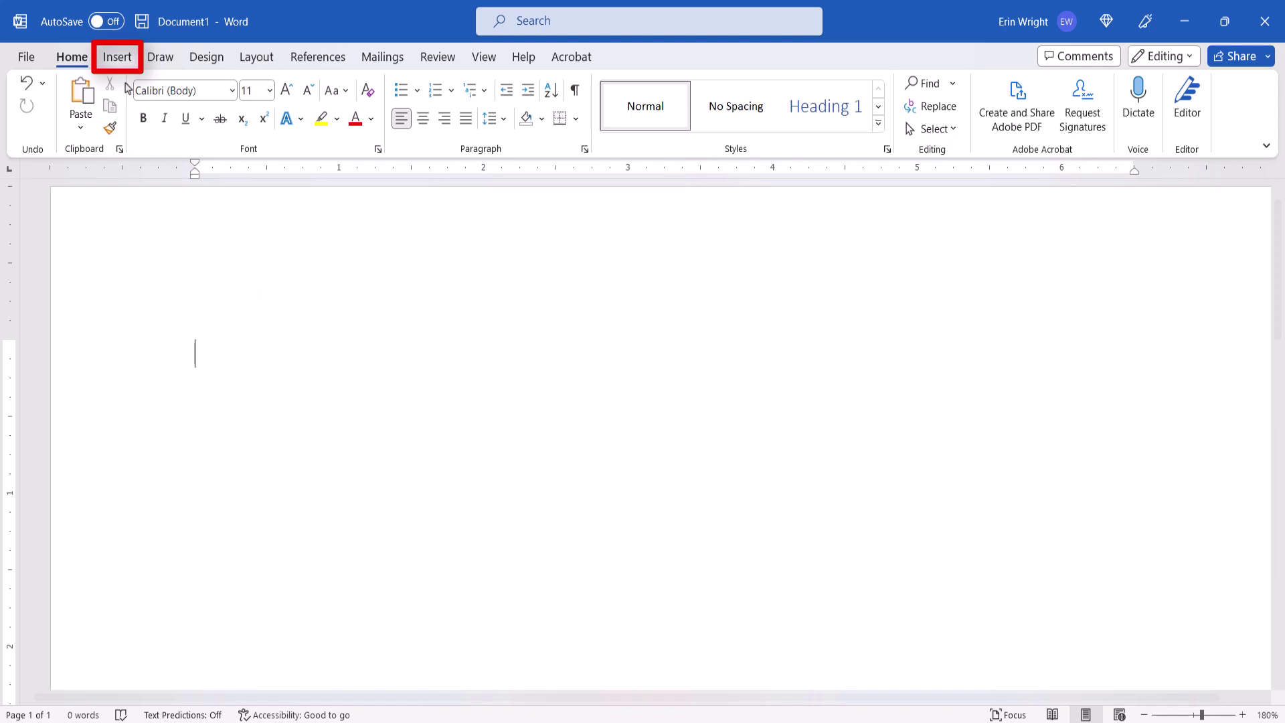
Draw a teardrop shape from Recently Used Shapes near the page's top left, then enlarge it slightly.
left_click(117, 58)
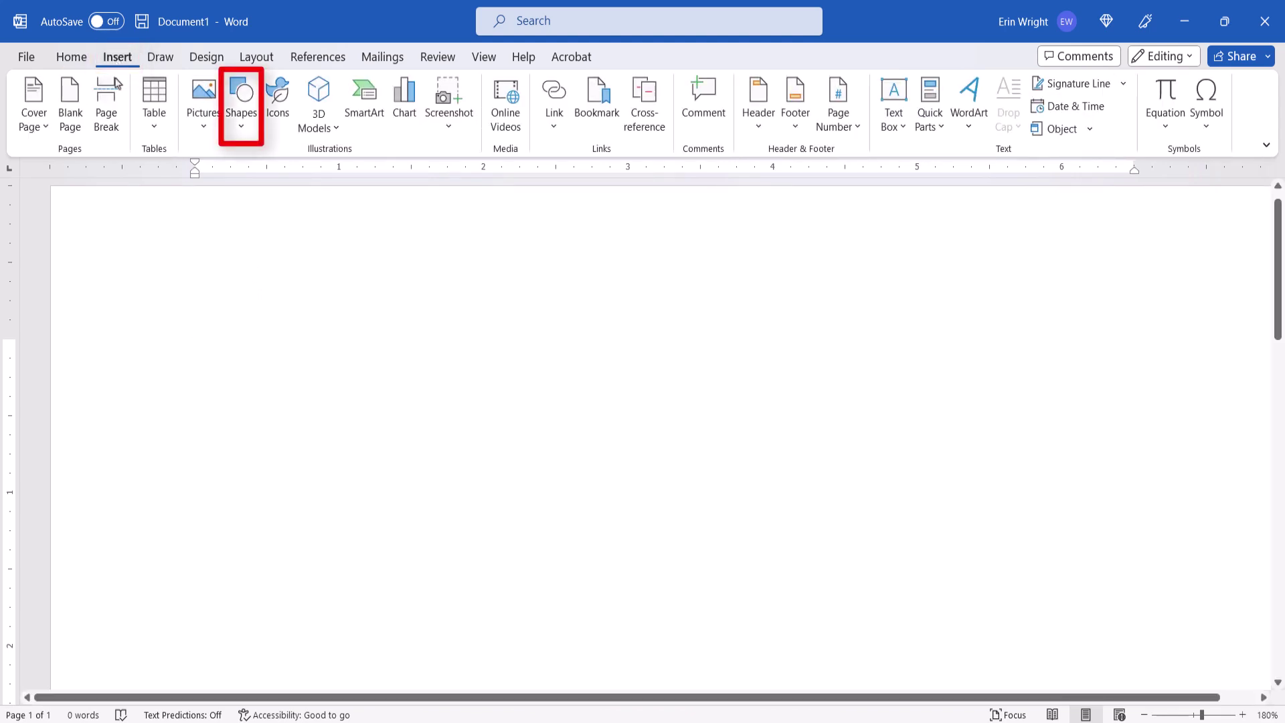
left_click(240, 134)
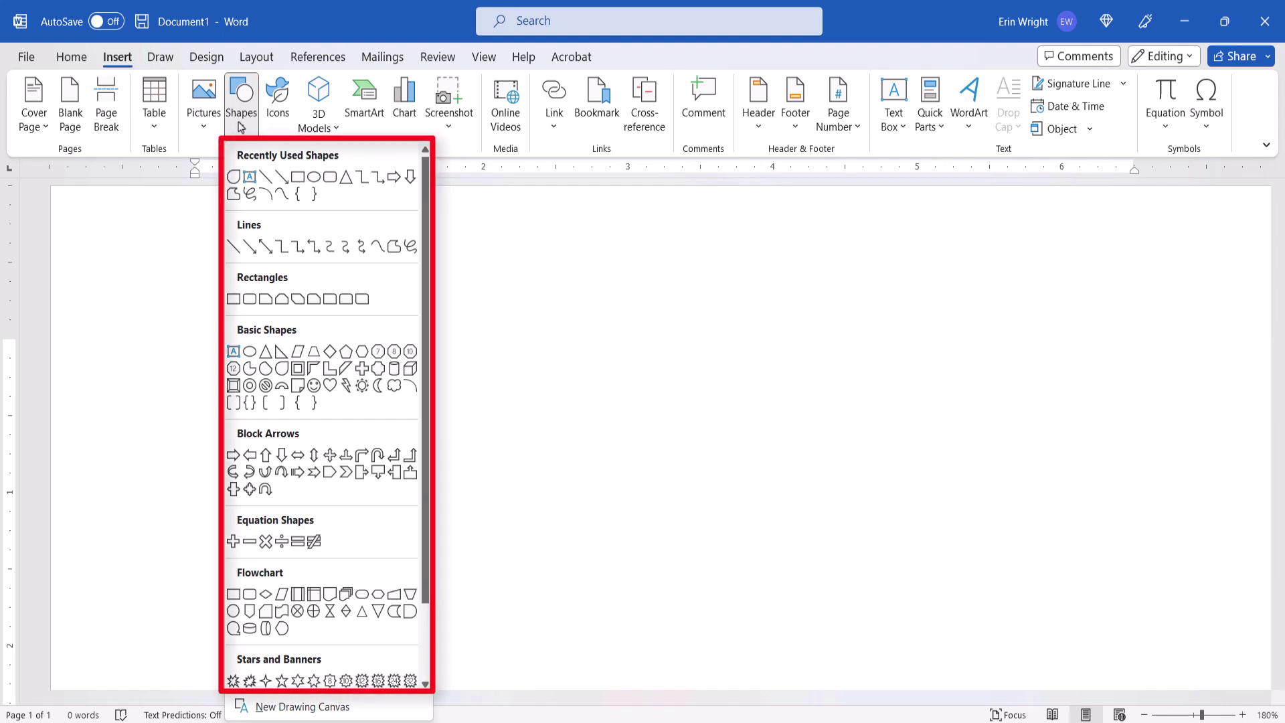
left_click(233, 177)
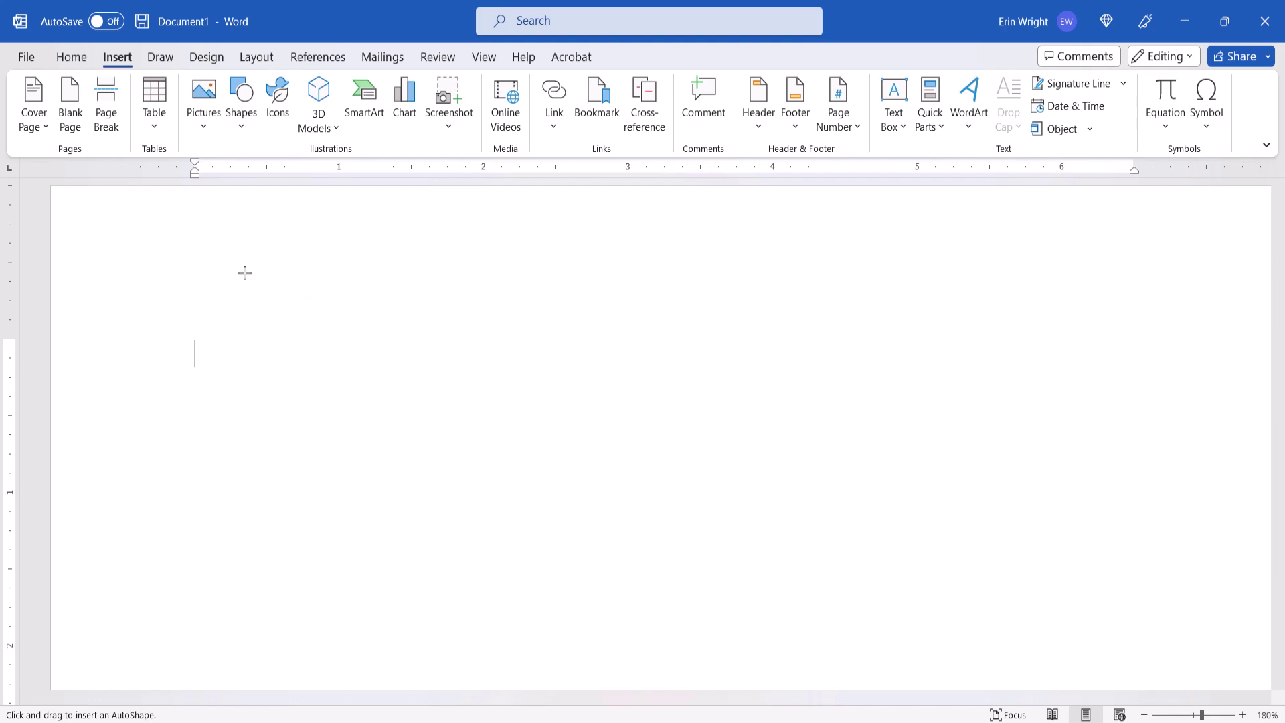
left_click_drag(244, 272, 434, 458)
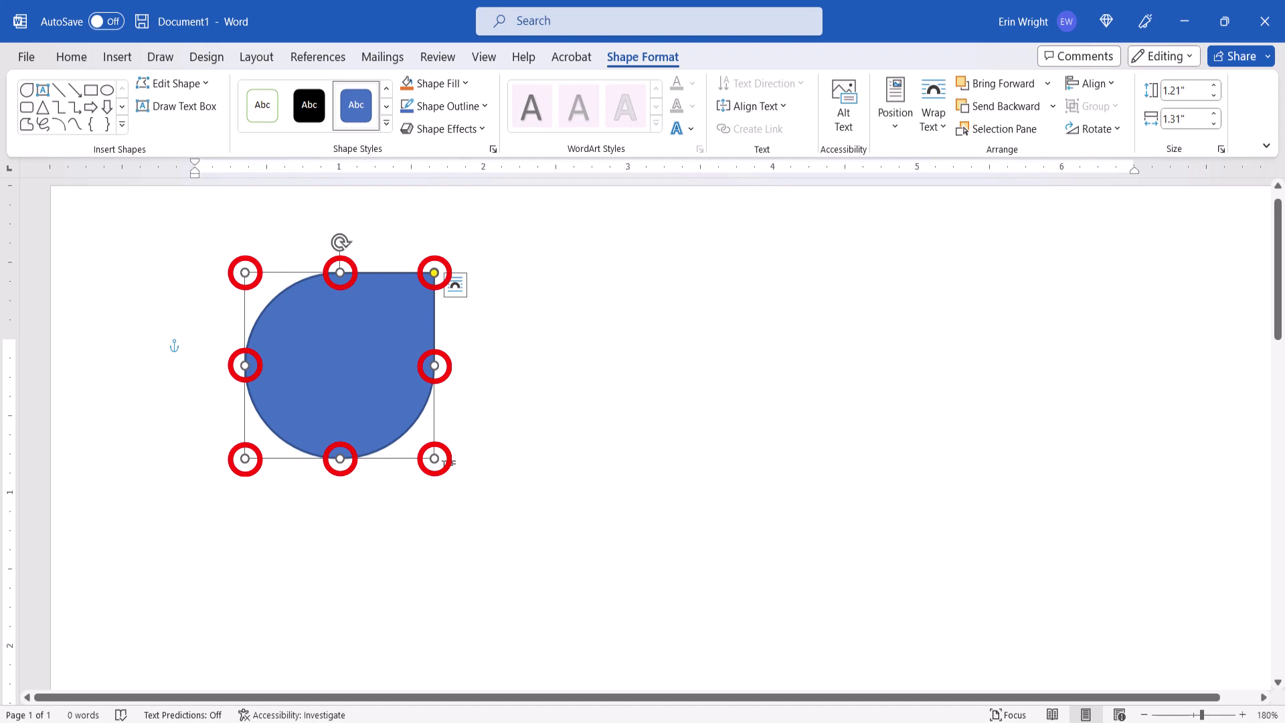
left_click_drag(436, 459, 456, 479)
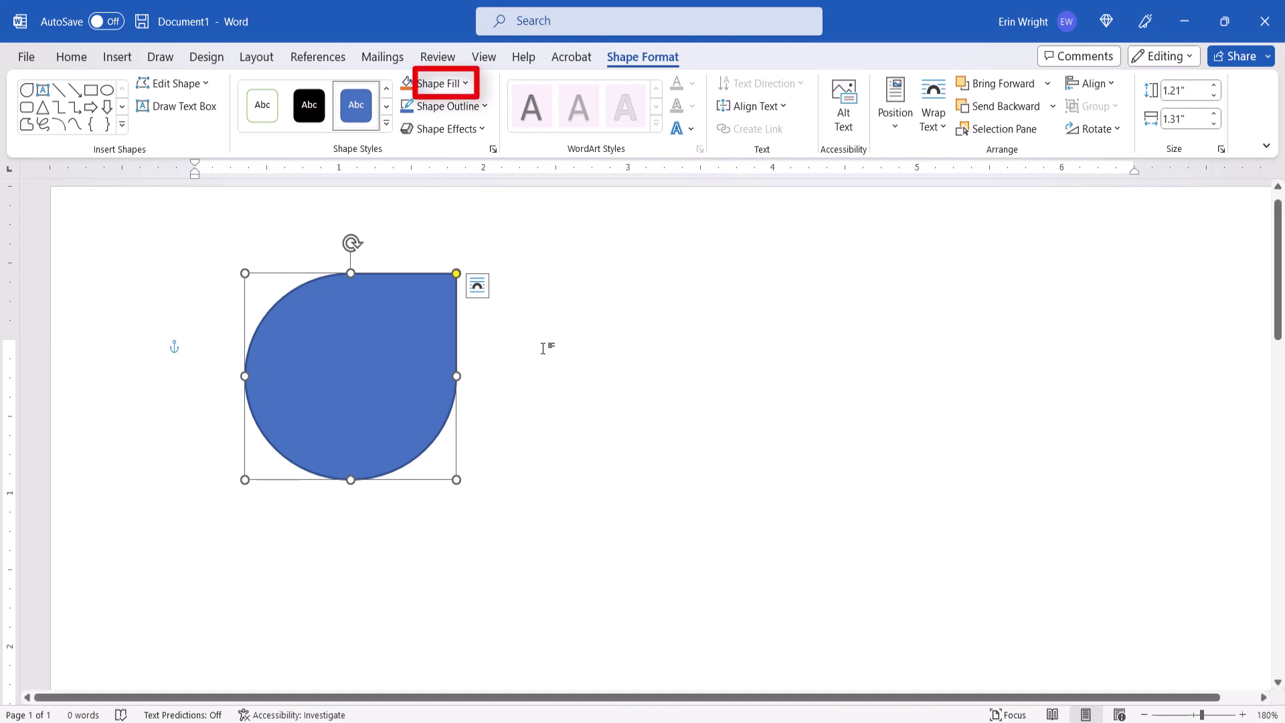
Fill the teardrop with the orange hibiscus photo from the Desktop using Shape Fill > Picture.
left_click(469, 84)
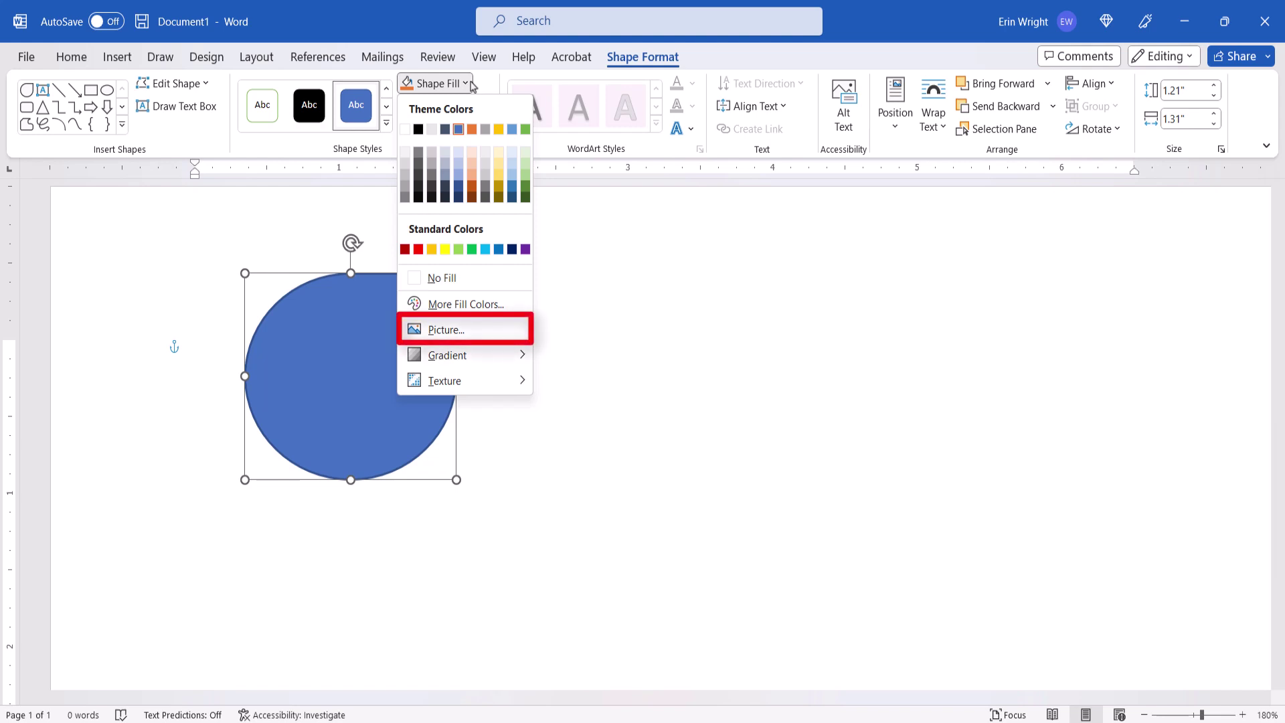
left_click(462, 342)
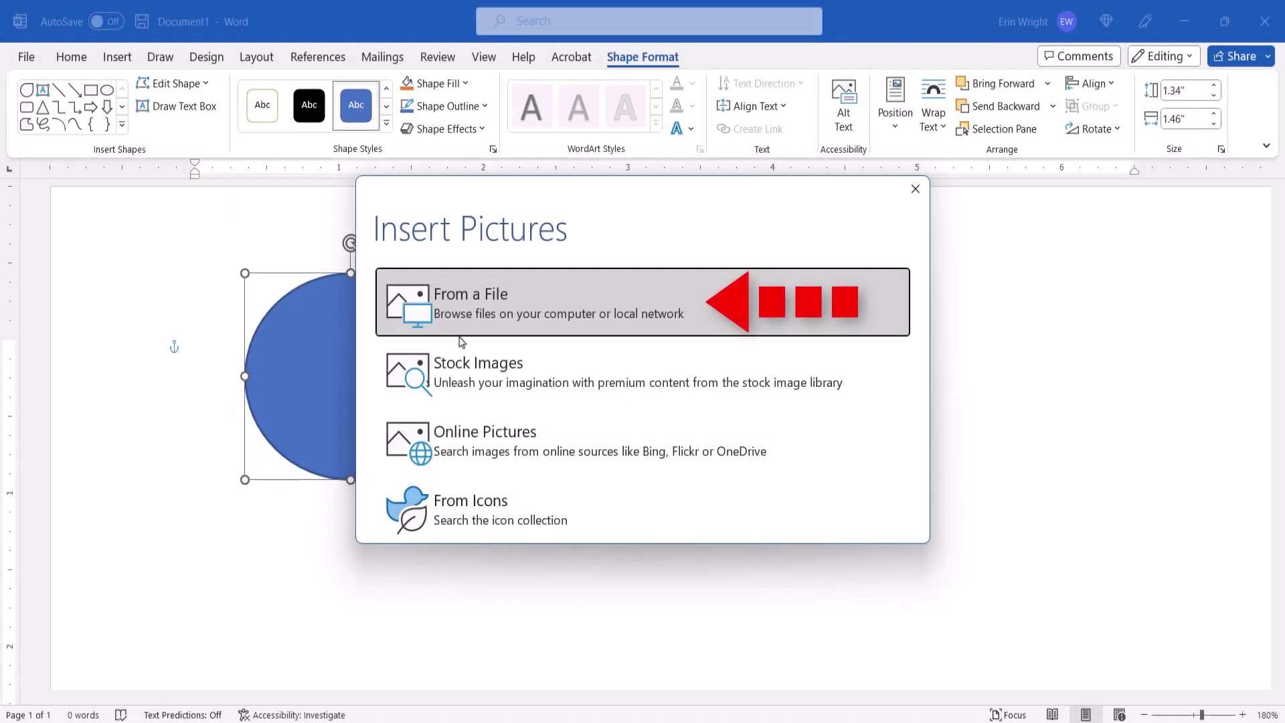
left_click(465, 298)
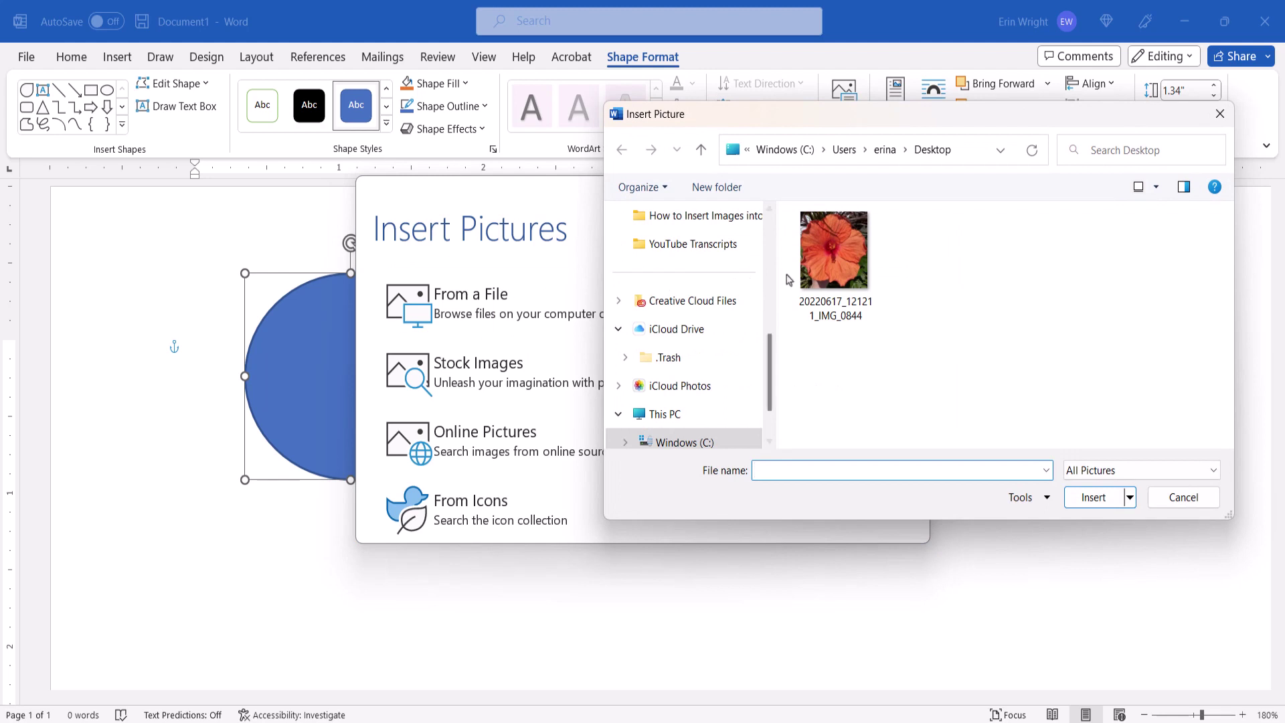
left_click(860, 294)
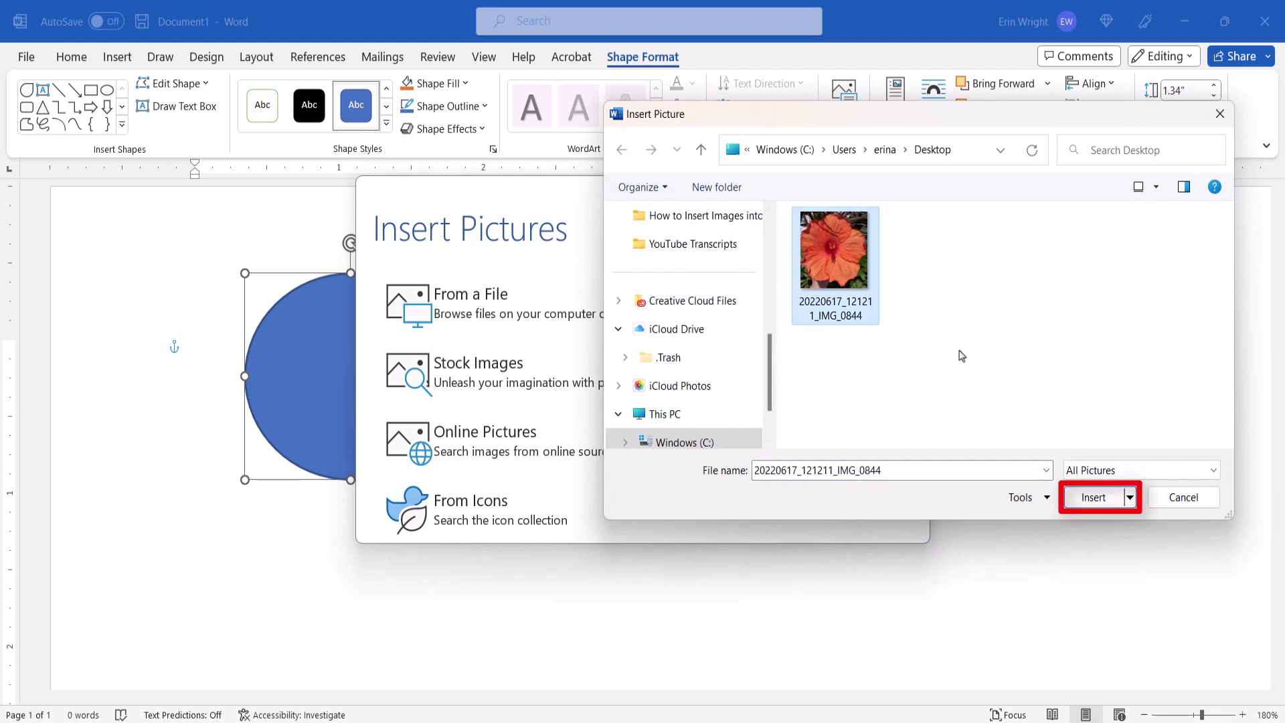
left_click(1079, 498)
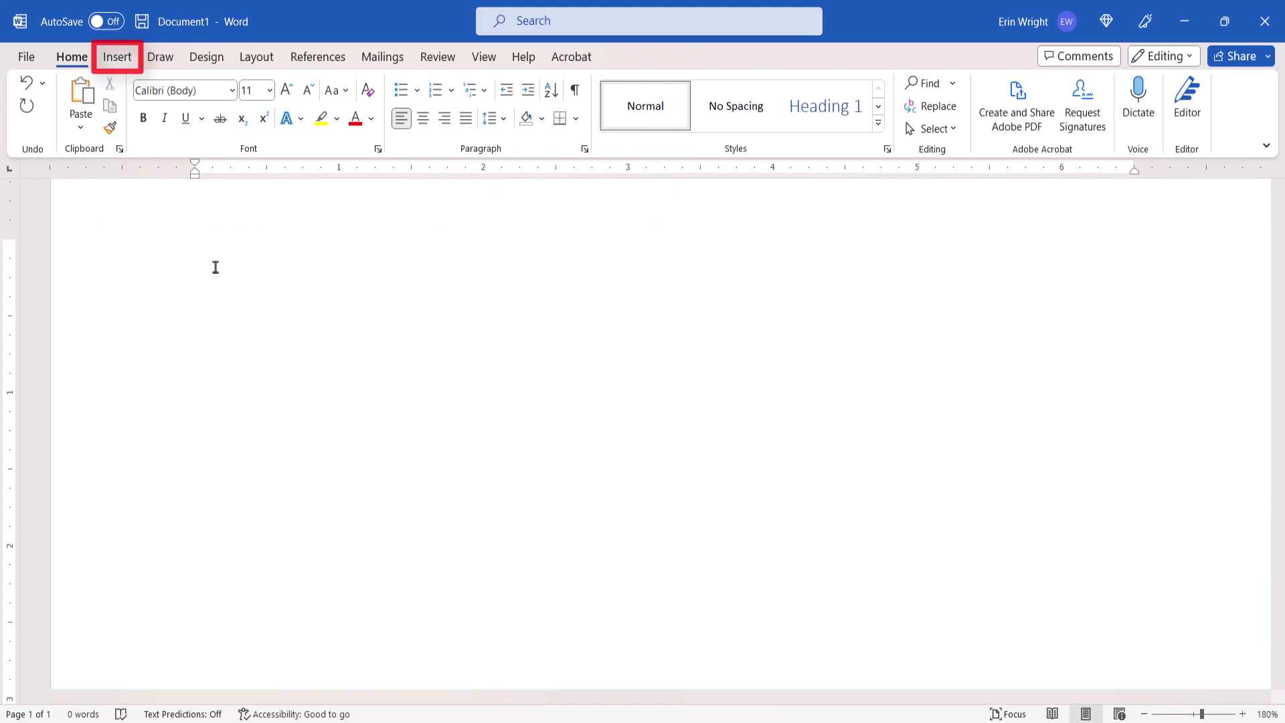
Insert the Peabody dog photo from the Desktop, sized 2.5" by 2.22".
left_click(118, 59)
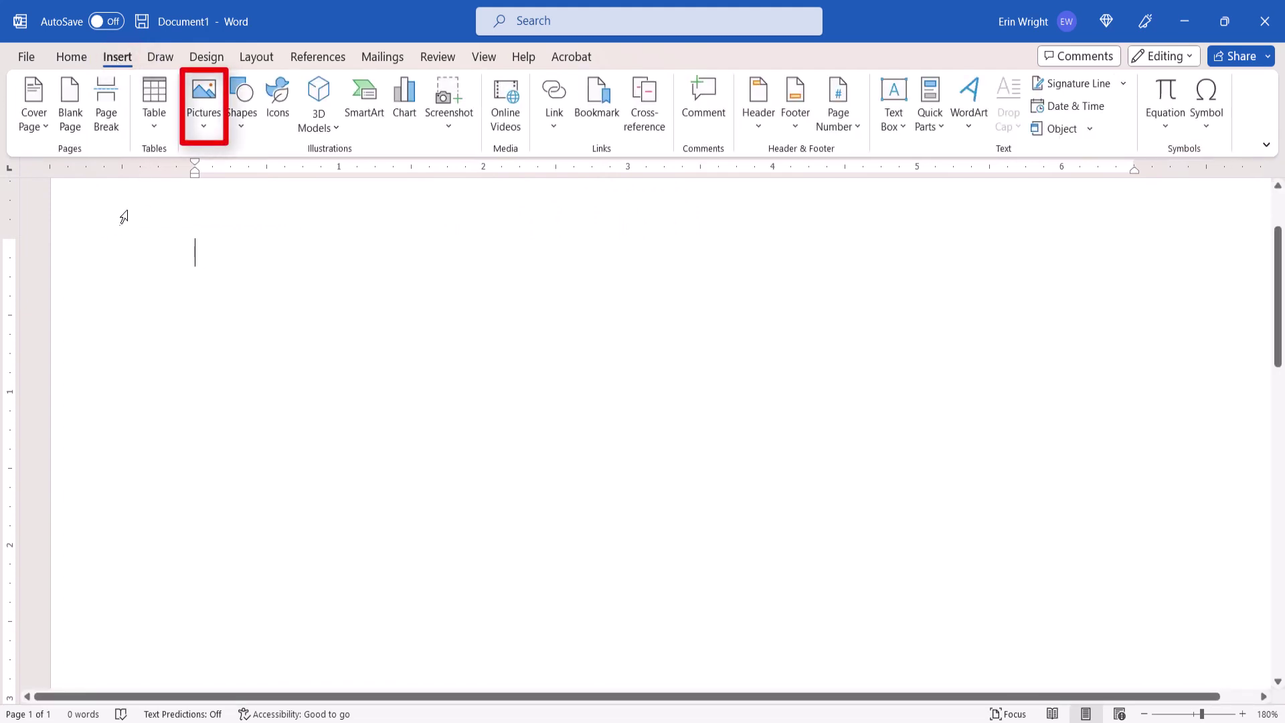
left_click(206, 124)
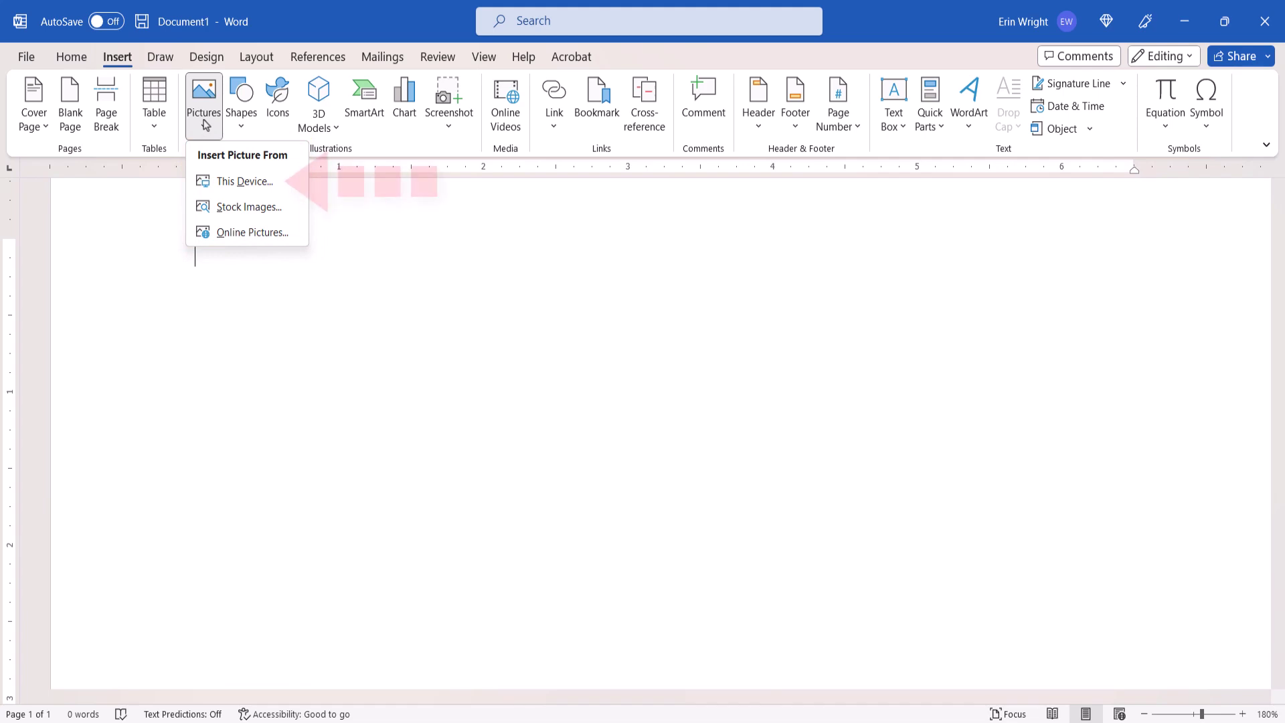
left_click(207, 187)
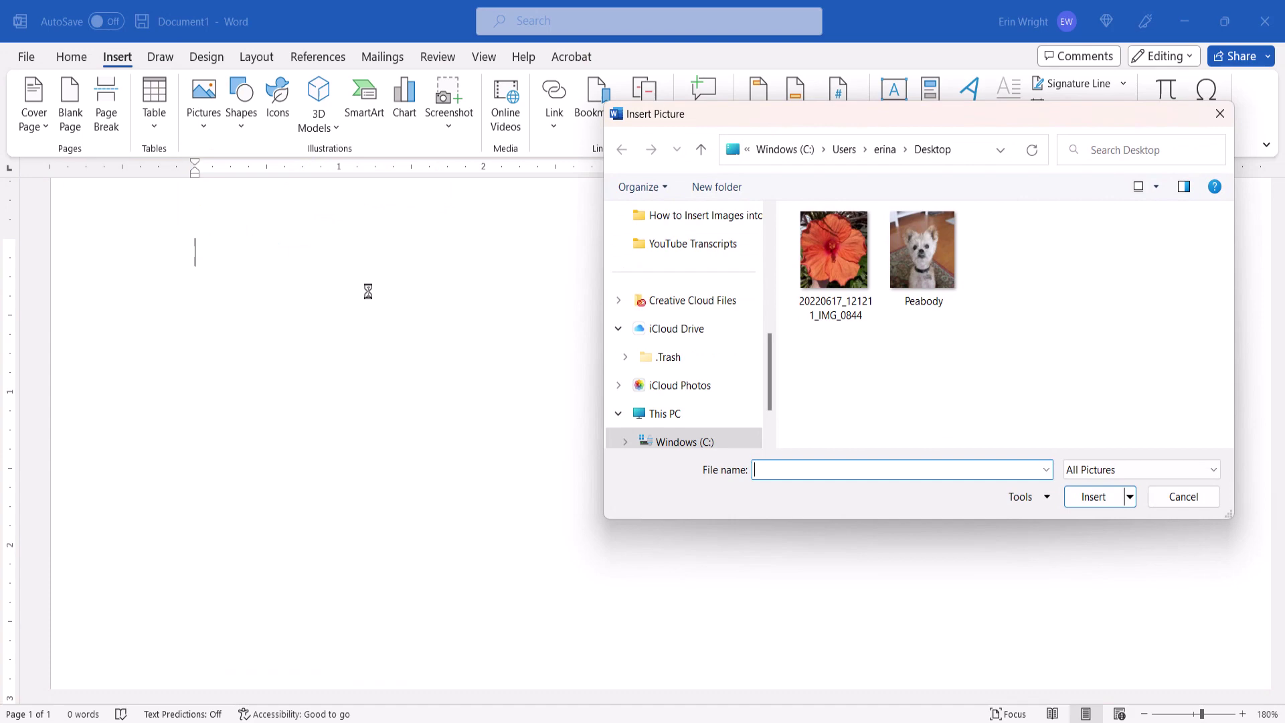
left_click(931, 264)
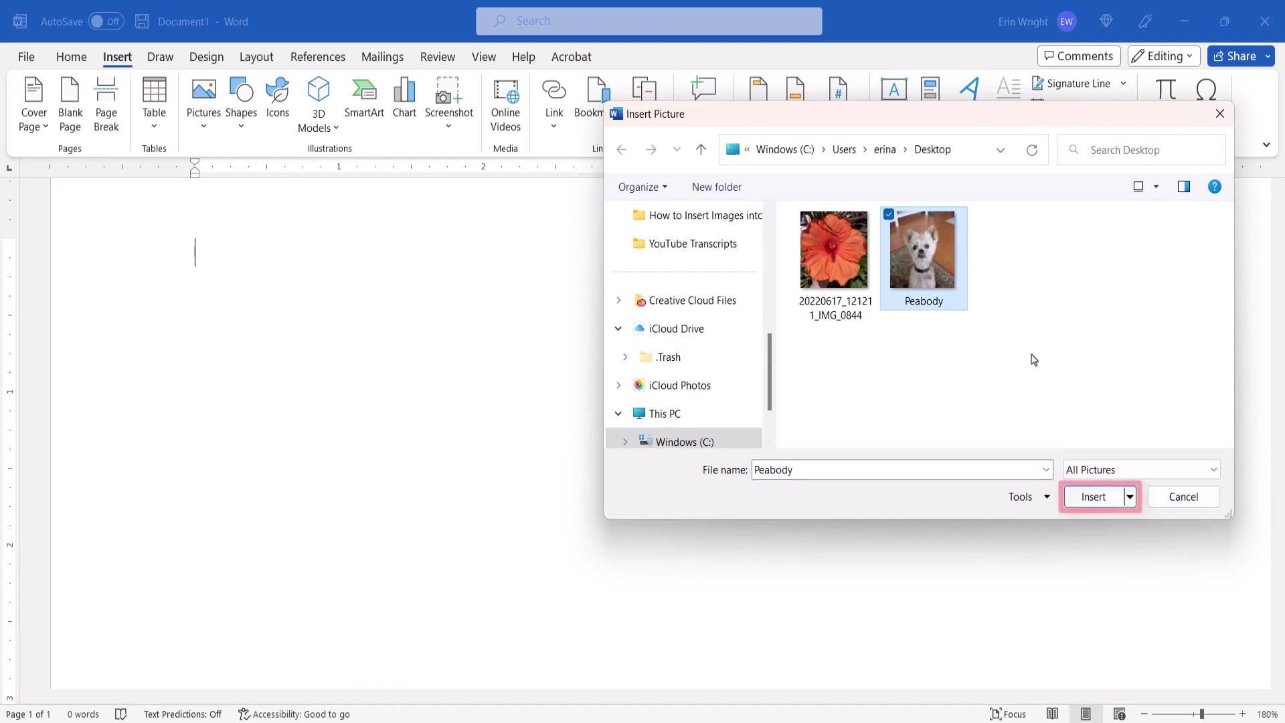
left_click(1088, 499)
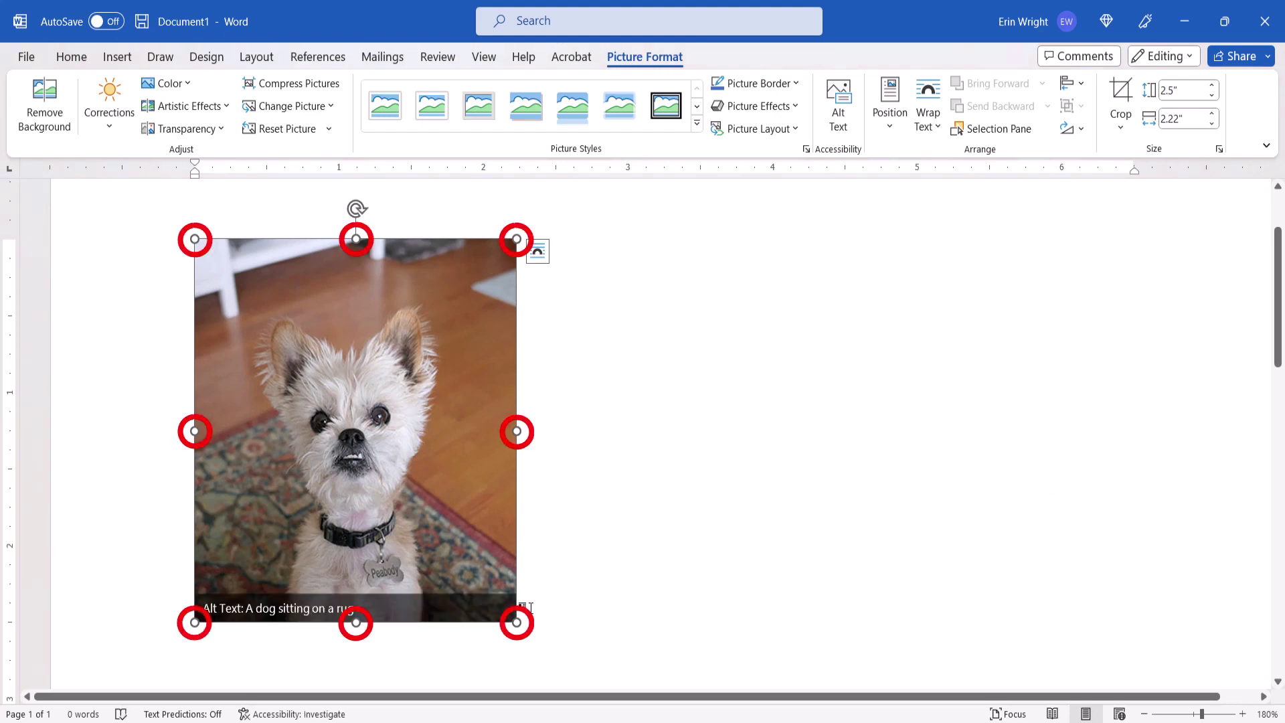
Resize the dog photo to about 2.07" x 1.84" by its corner and crop it to a Heart shape.
left_click_drag(514, 624, 462, 557)
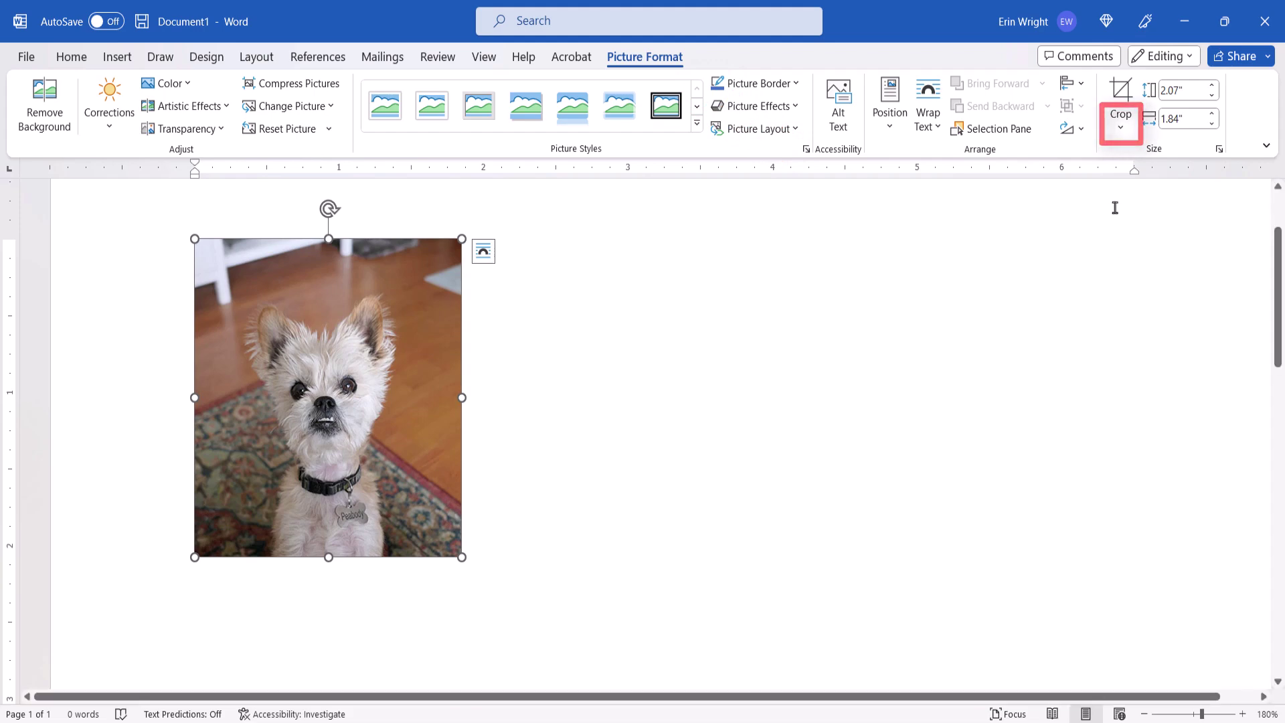
left_click(1123, 127)
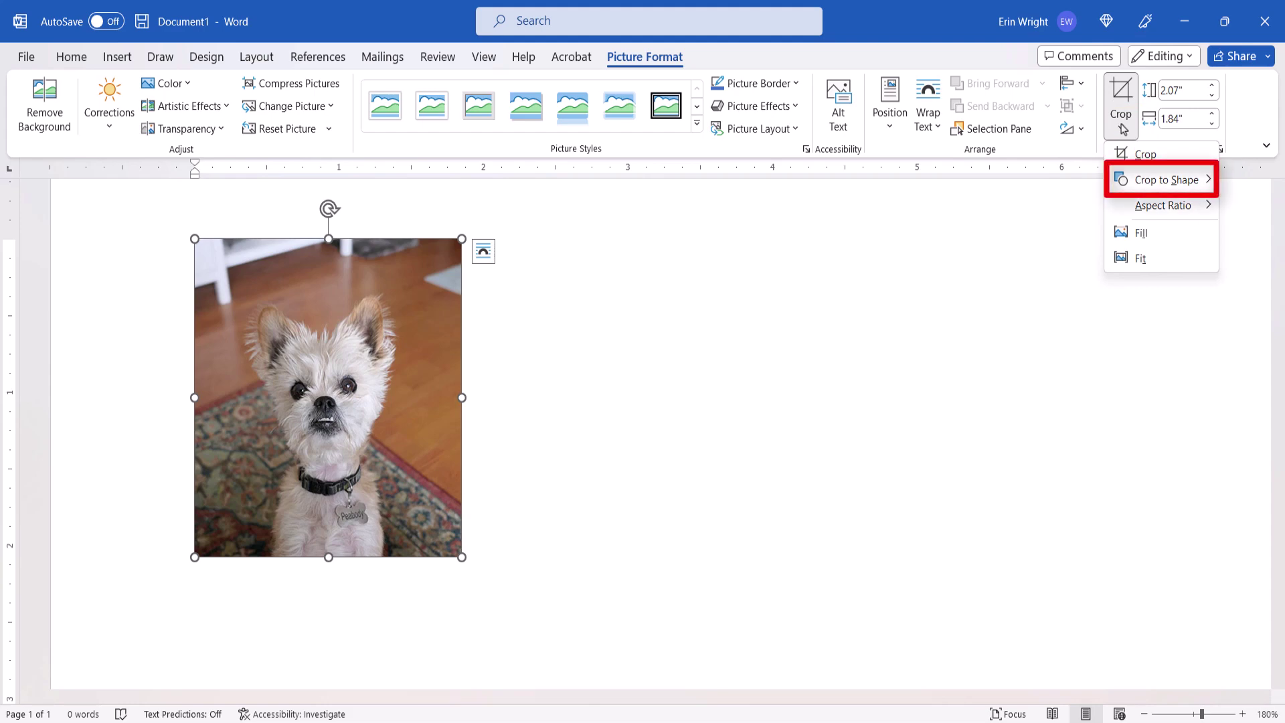
mouse_move(1129, 184)
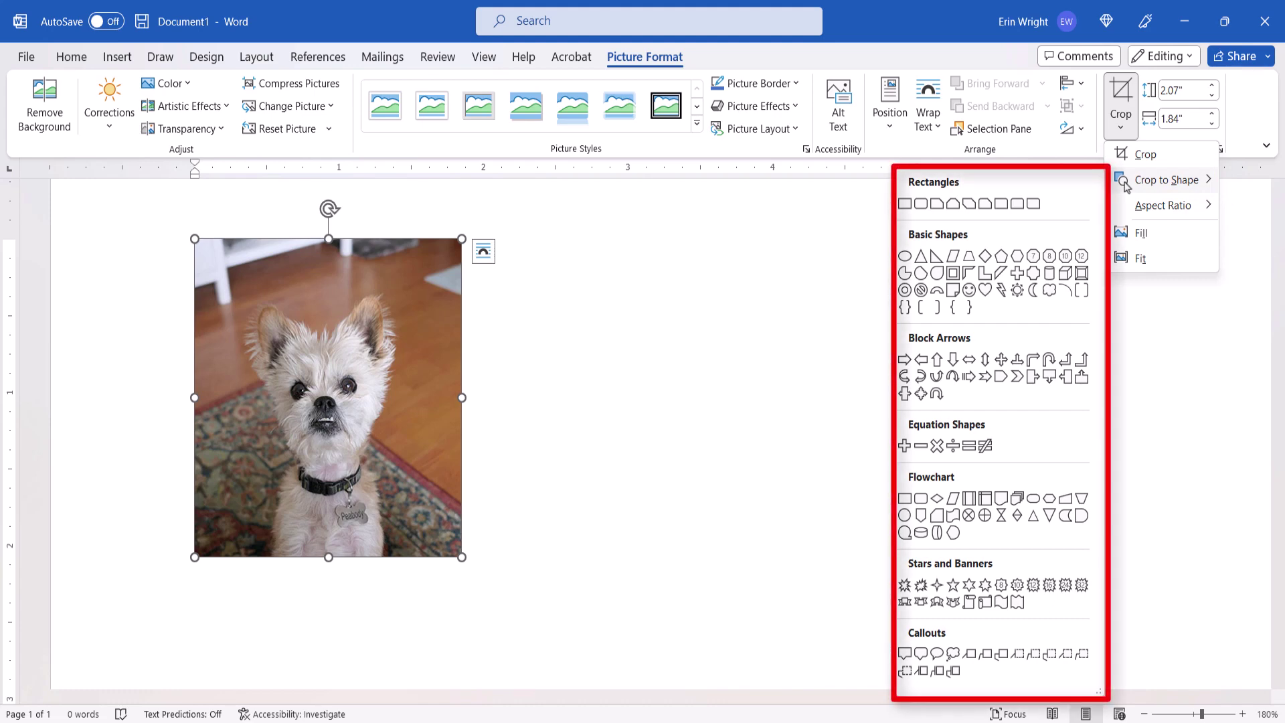
left_click(986, 290)
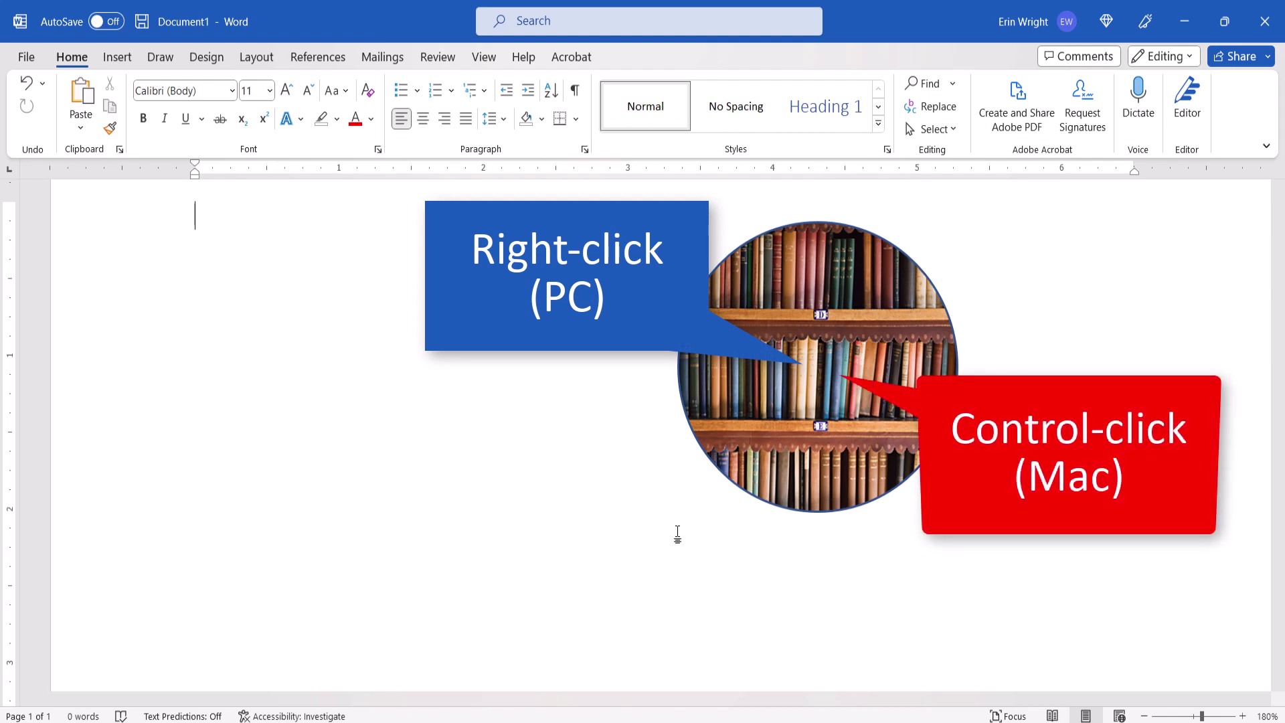
Open the Format Shape pane's Picture crop settings for the bookshelf circle.
right_click(806, 323)
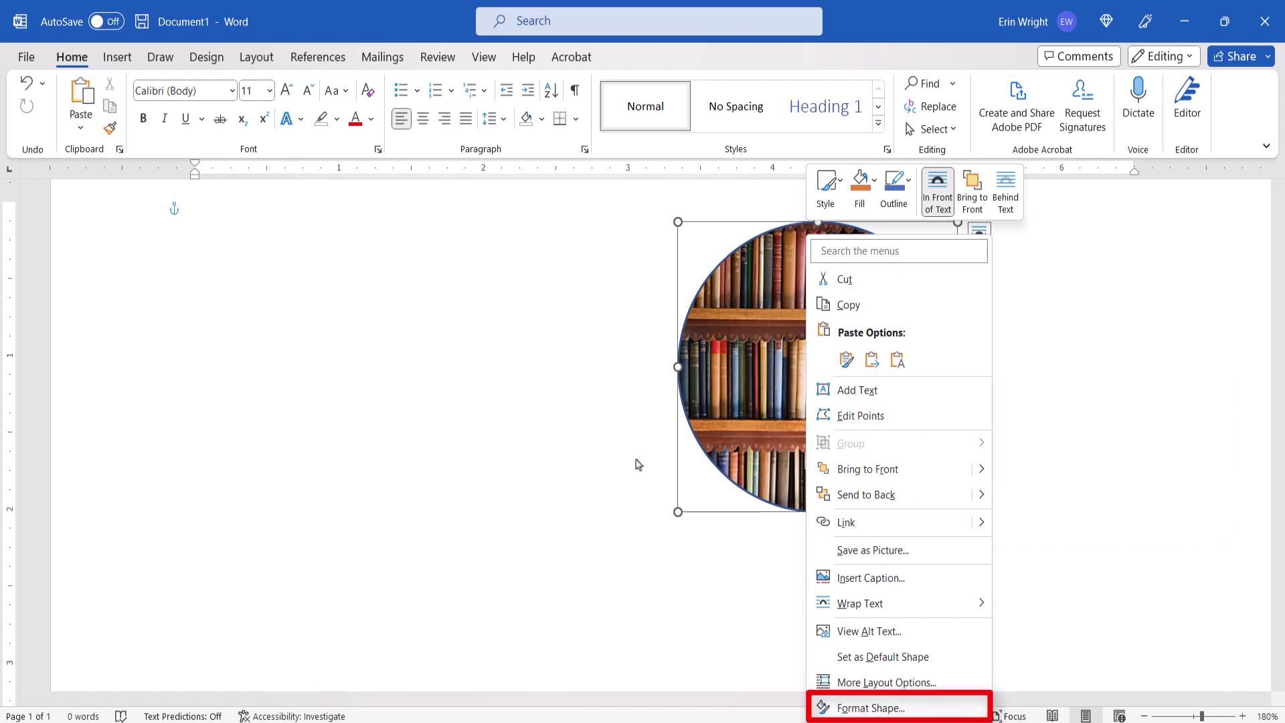
left_click(819, 711)
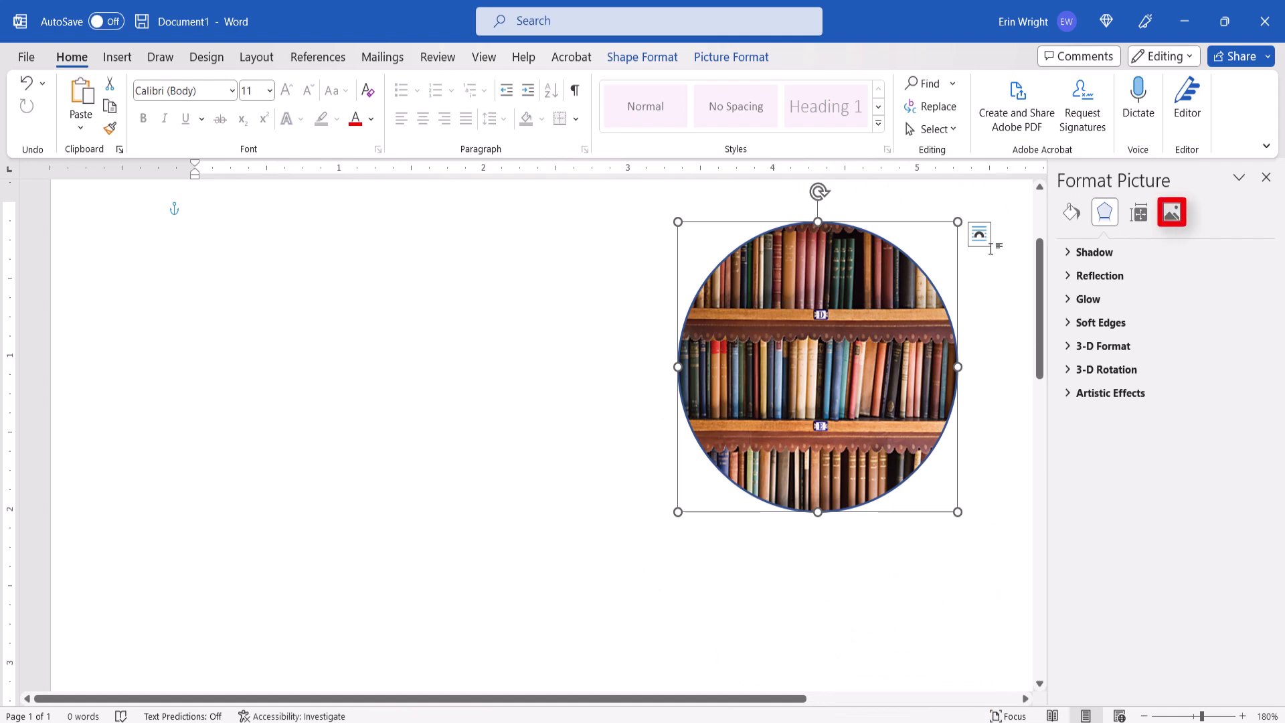
left_click(1179, 213)
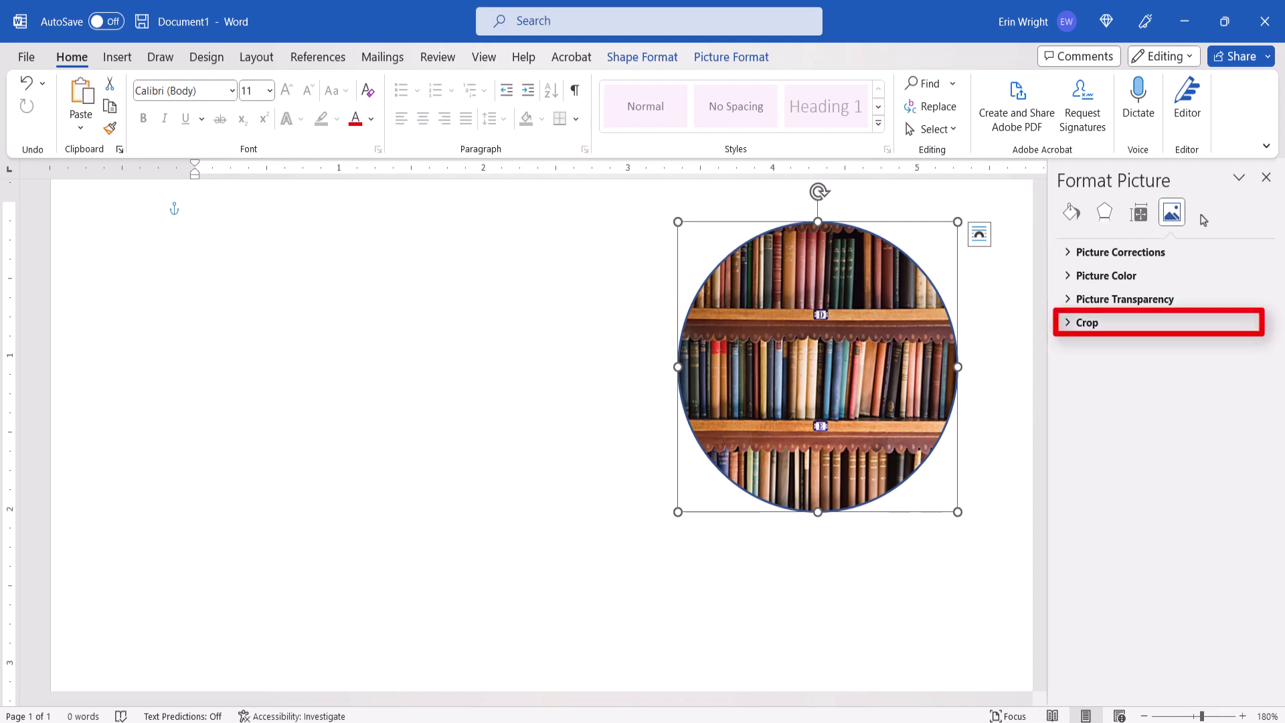
left_click(1119, 322)
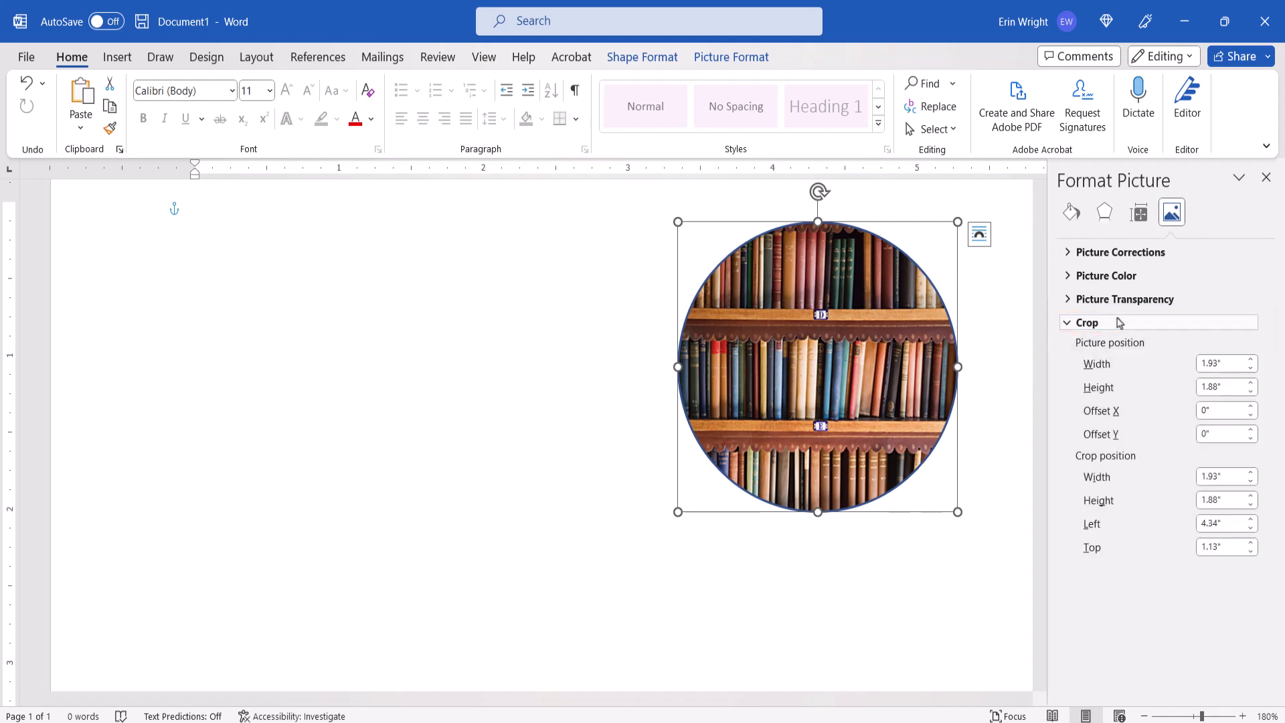
Set the picture width and height to 3" and Offset X and Y to 0.3".
left_click_drag(1220, 365, 1195, 370)
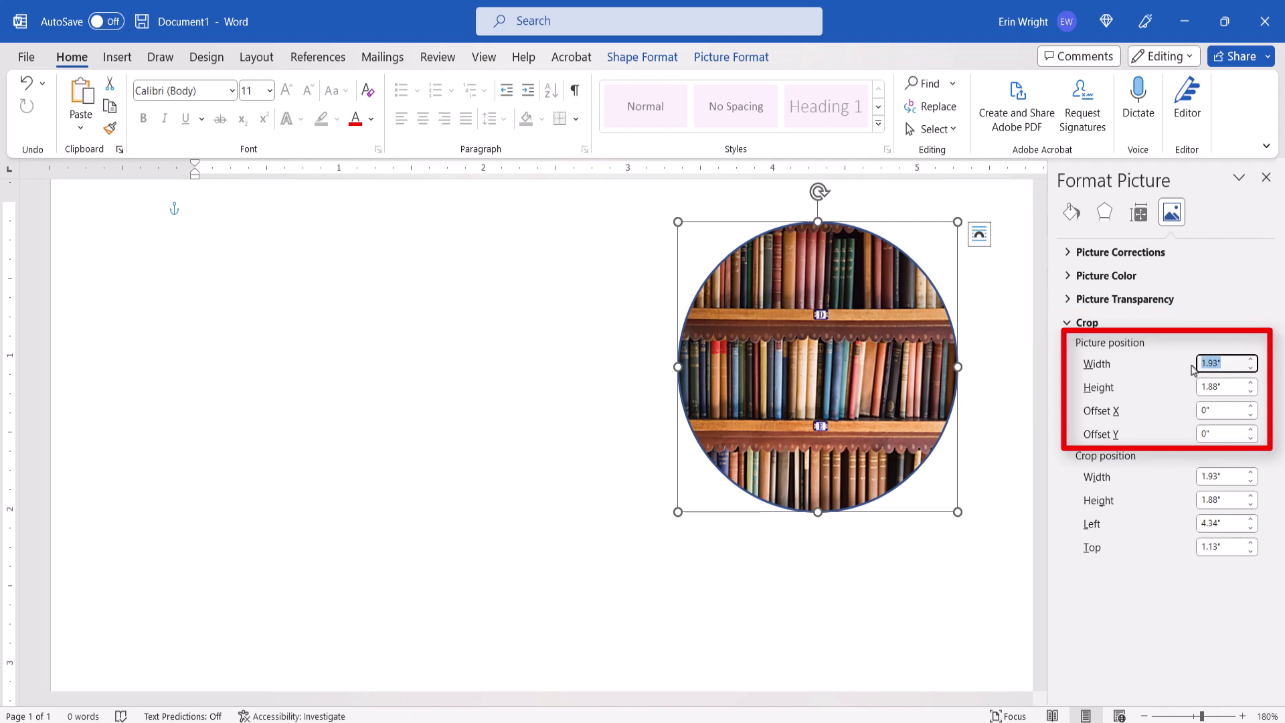
type("3")
key("Tab")
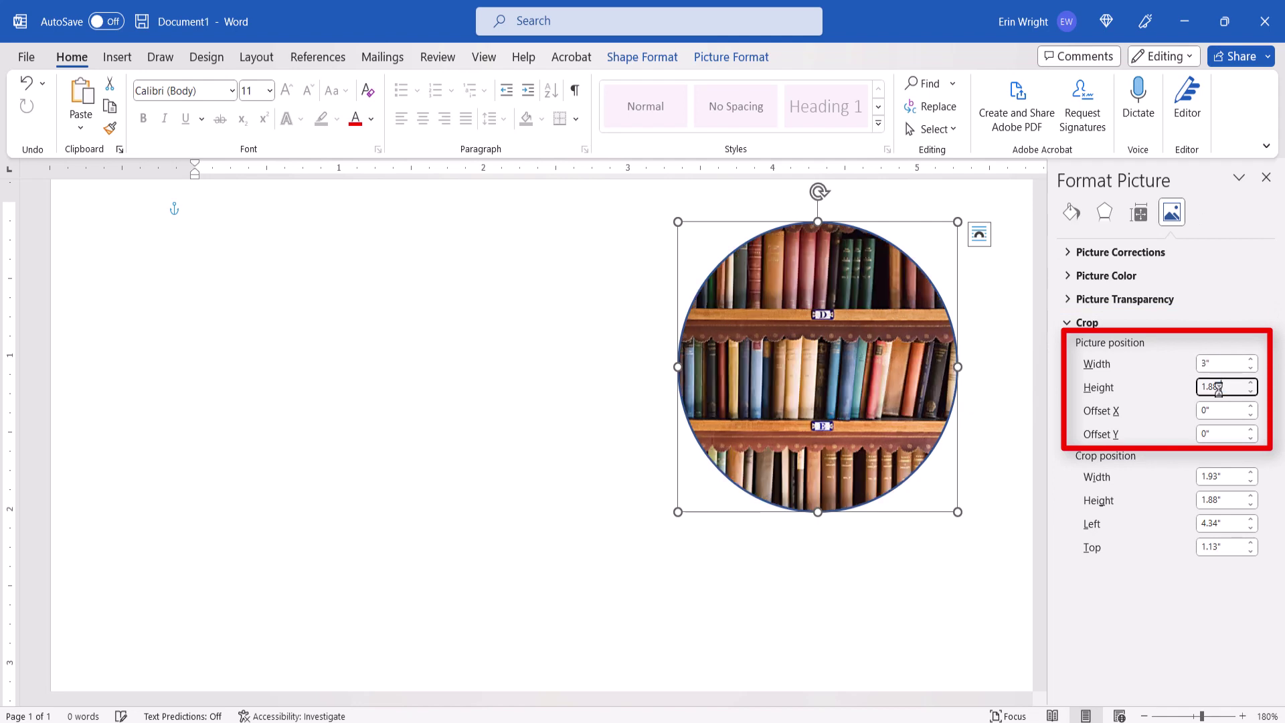
type("3")
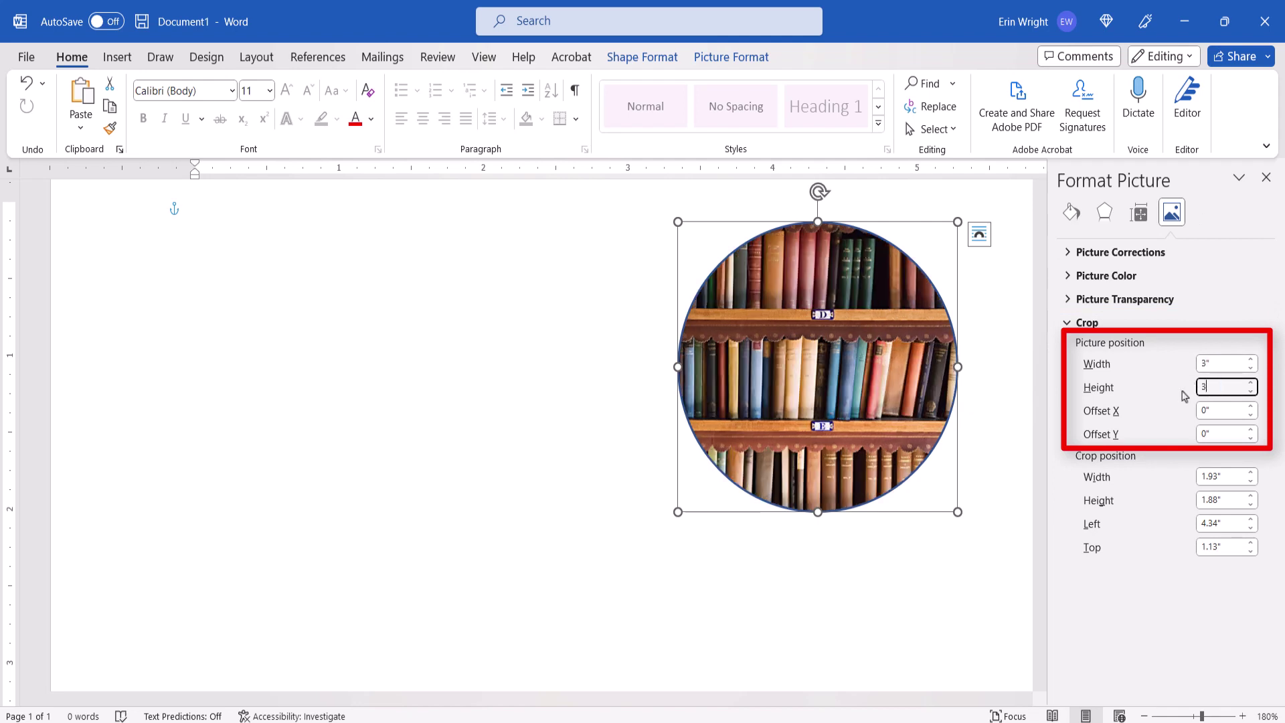
left_click(1250, 407)
left_click(1250, 407)
left_click(1250, 406)
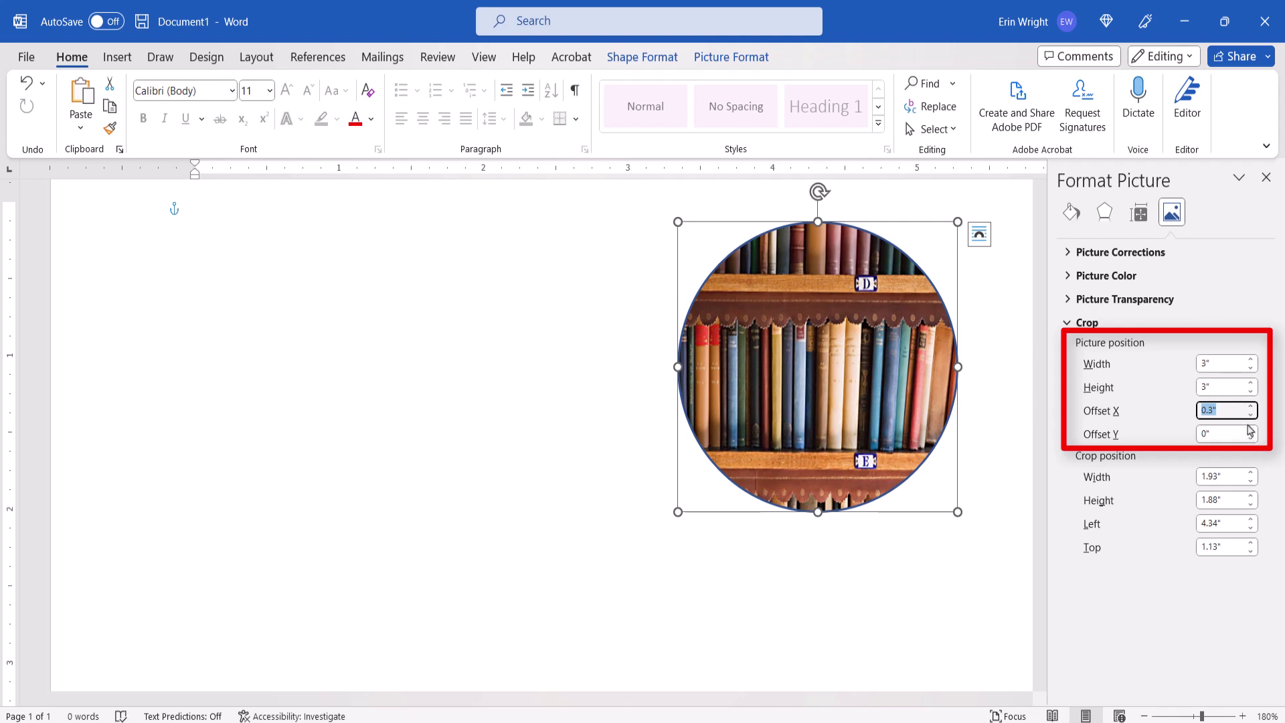
left_click(1250, 430)
left_click(1251, 430)
left_click(1251, 430)
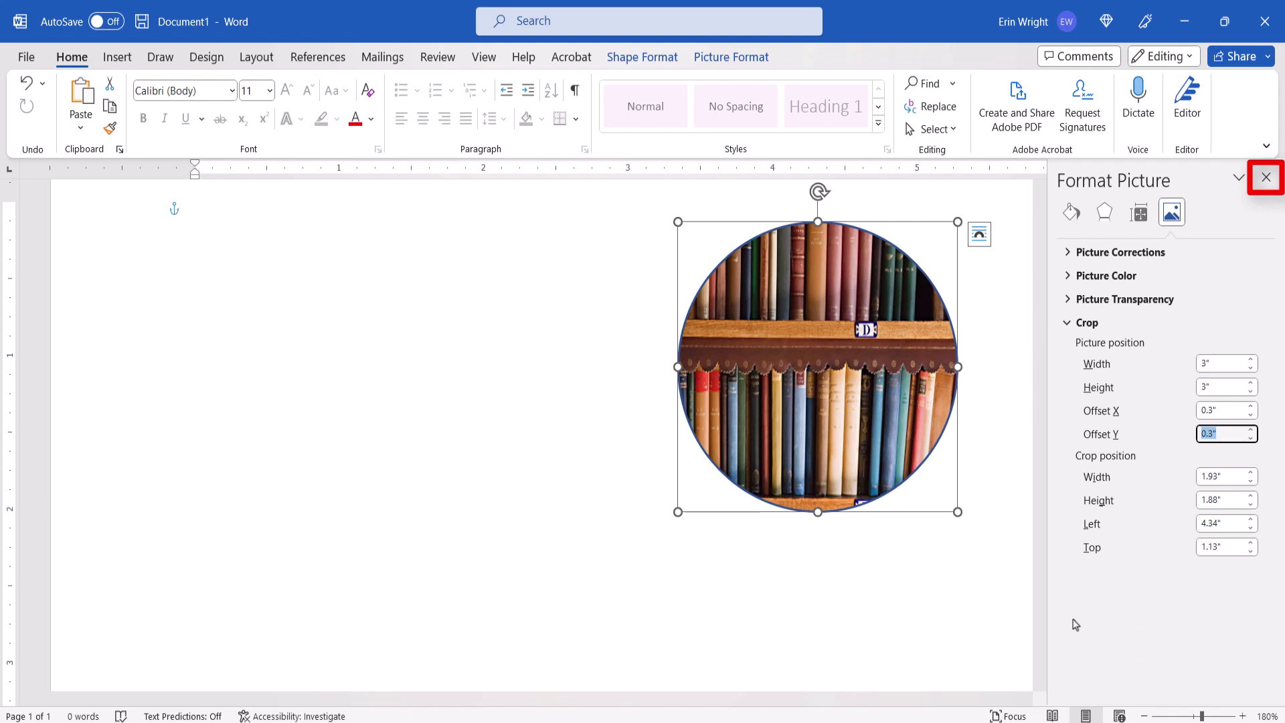
Close the Format Picture pane and deselect the circle to view the finished result.
left_click(1269, 180)
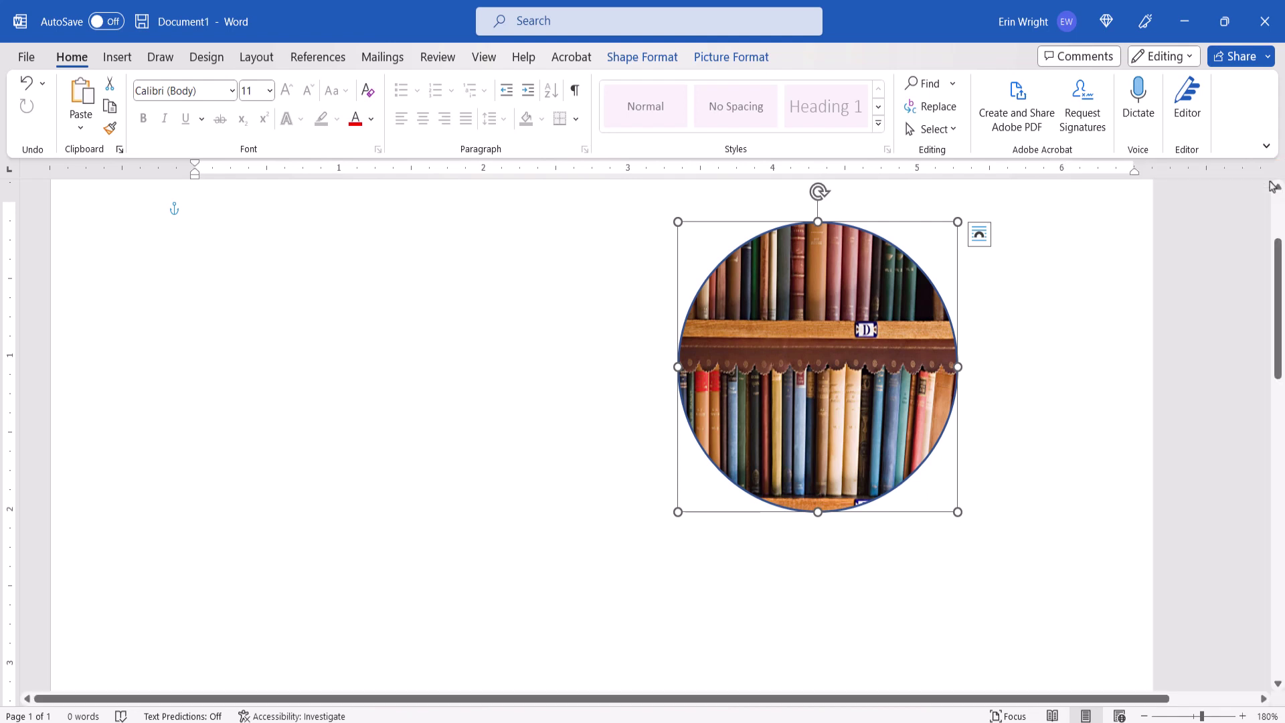
left_click(1047, 347)
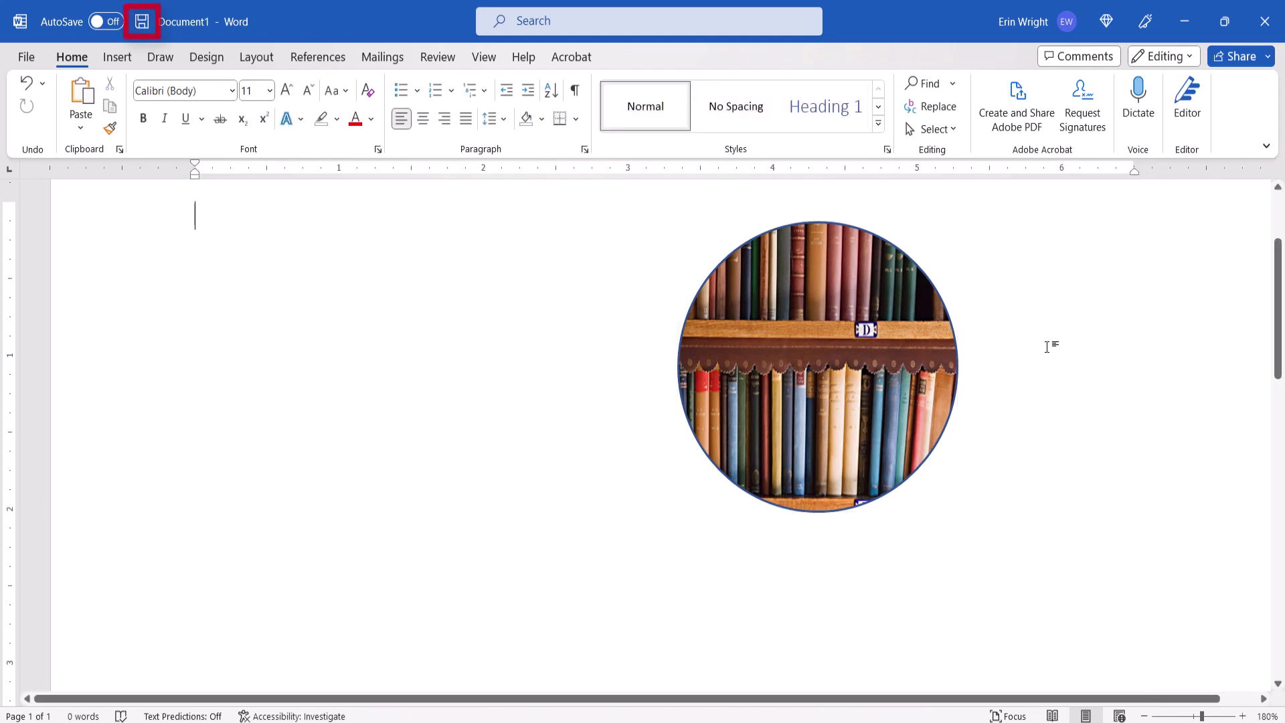